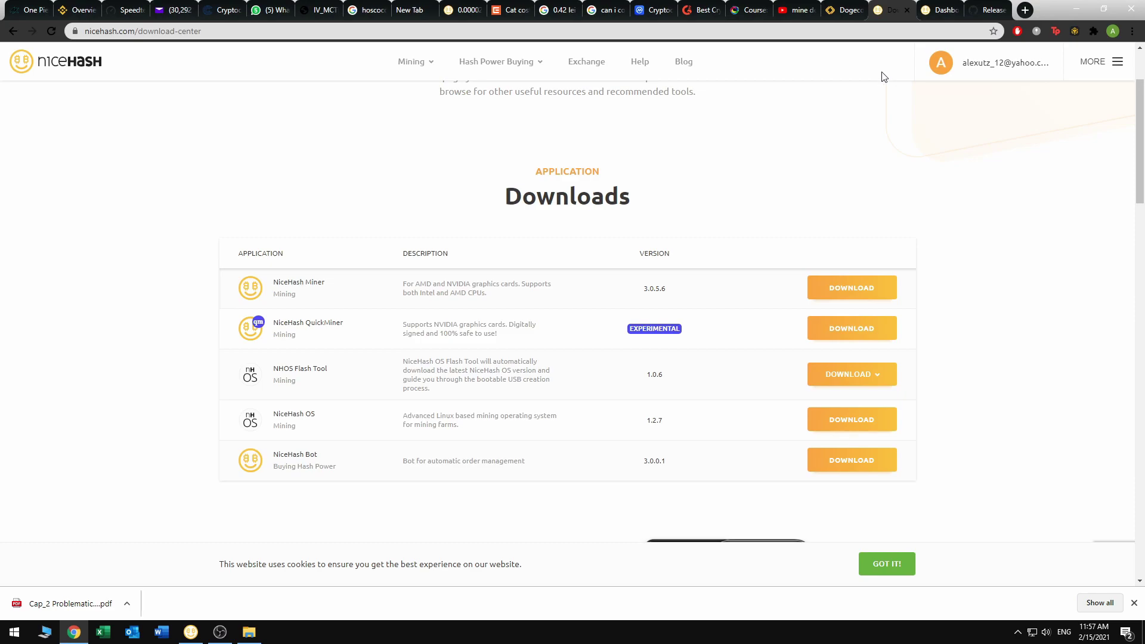
Open the NiceHash Miner 3.0.5.6 release page from the download list and view its installer and zip package links.
click(863, 287)
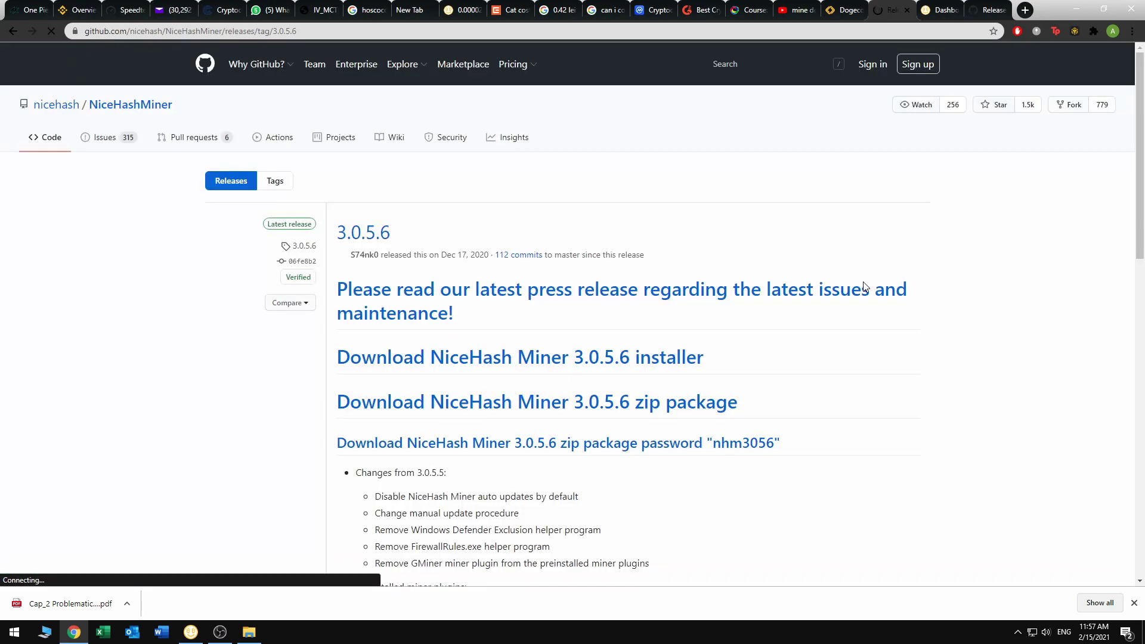
scroll(524, 282, down, 2)
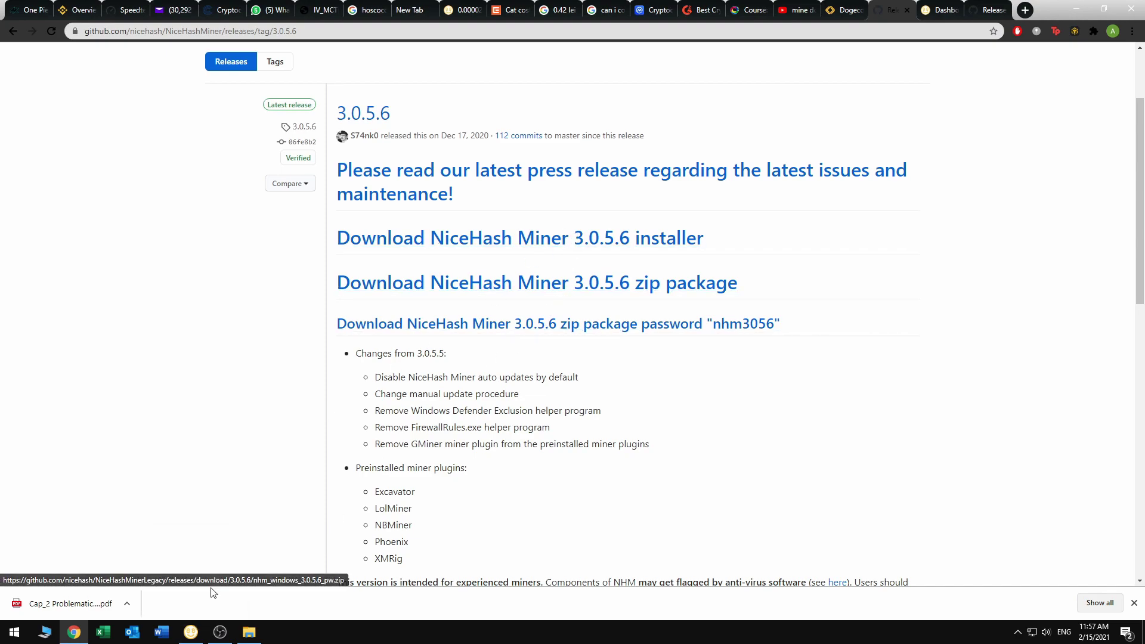
Switch to the NiceHash Miner application, move its window to the middle of the screen, and show its devices.
click(191, 631)
drag(341, 95, 637, 122)
click(469, 129)
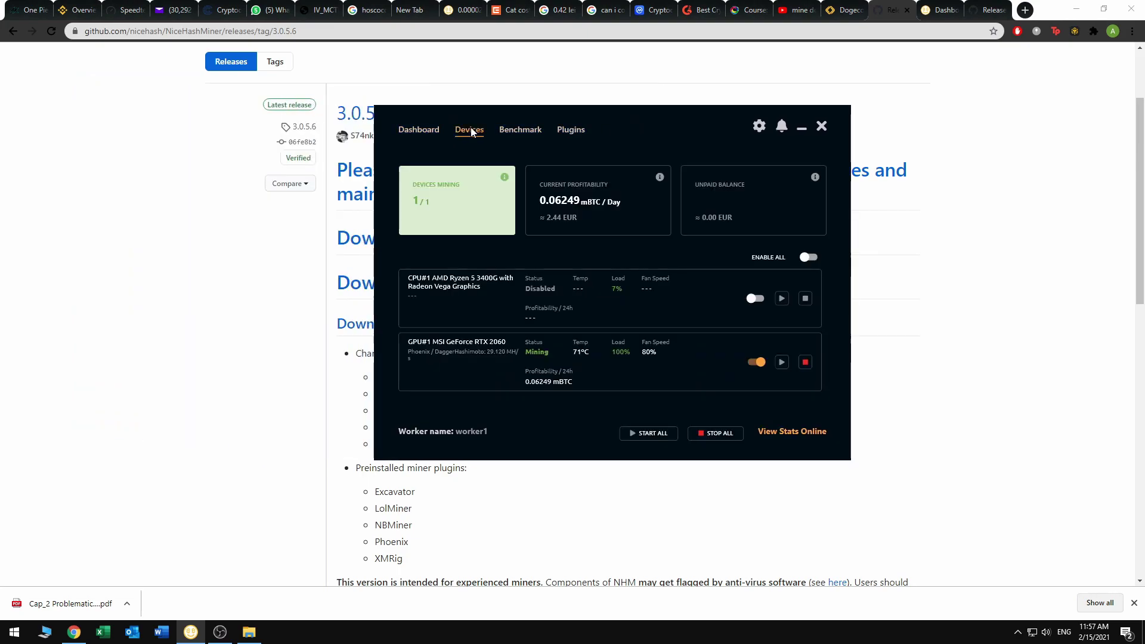
Examine the benchmark results of the mining algorithms for the MSI GeForce RTX 2060.
click(527, 131)
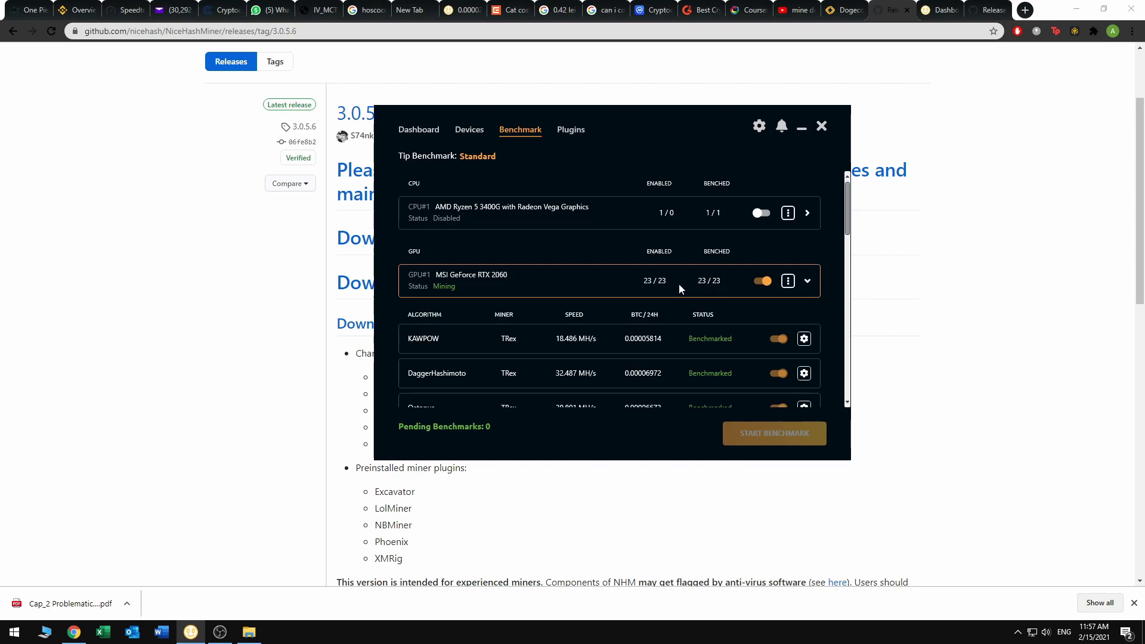
scroll(652, 292, down, 1)
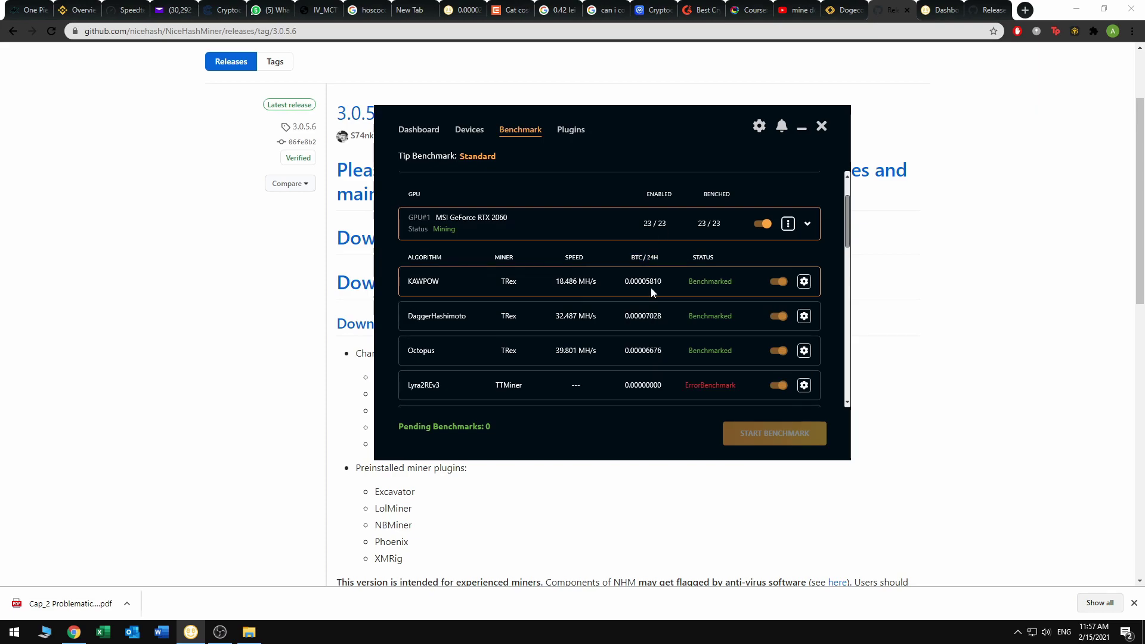
scroll(627, 323, up, 1)
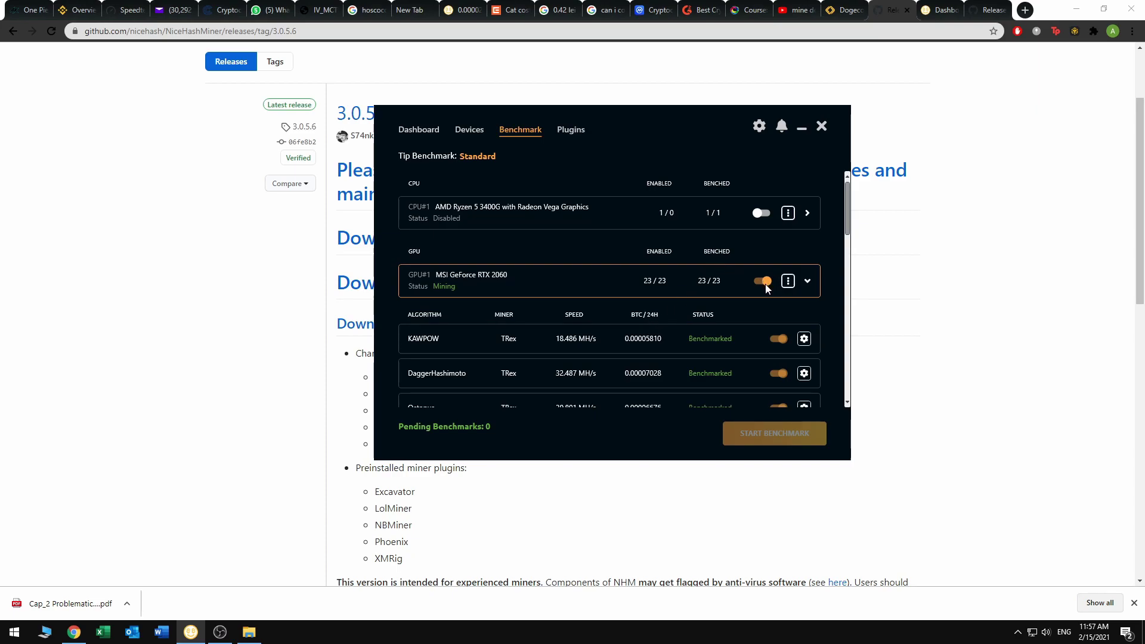
scroll(665, 330, down, 2)
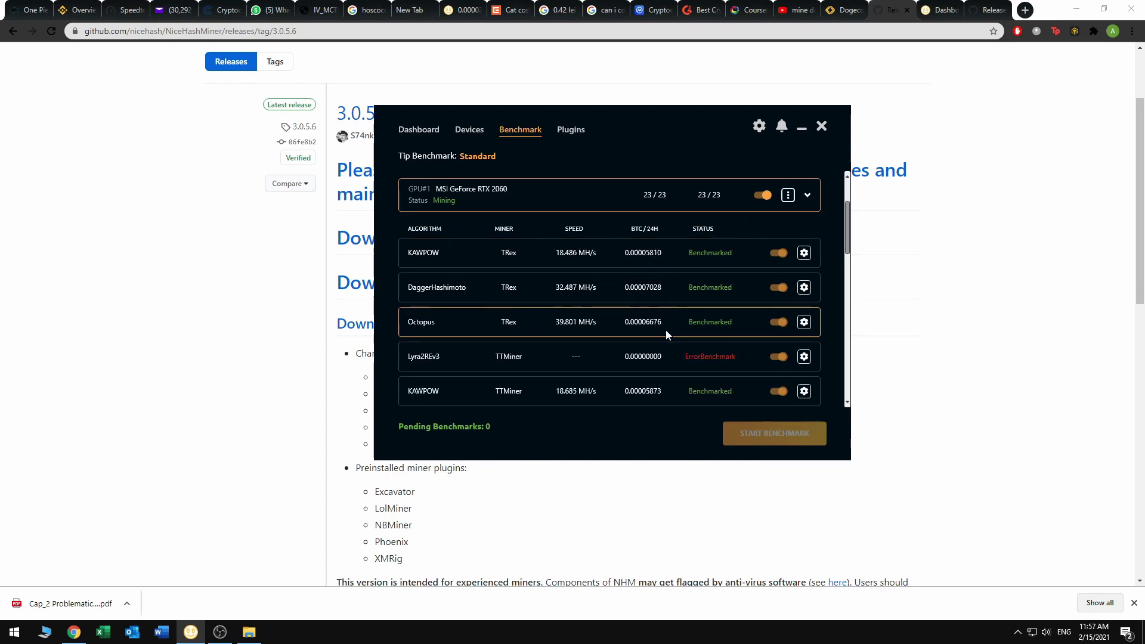
scroll(666, 330, down, 5)
scroll(683, 339, down, 5)
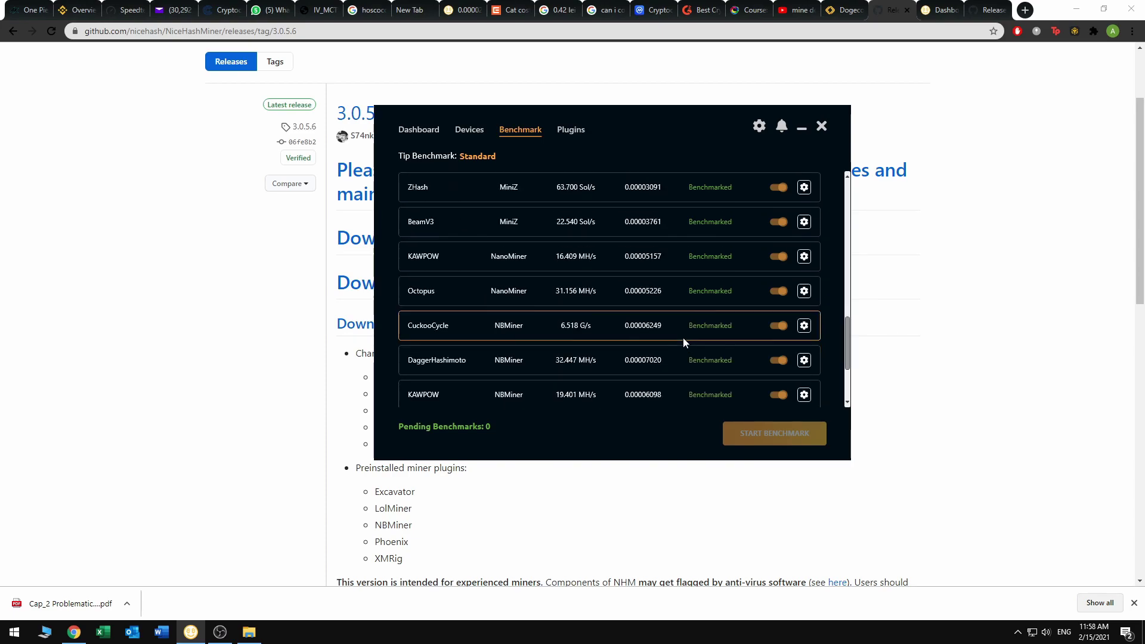
scroll(682, 338, up, 6)
scroll(683, 338, up, 8)
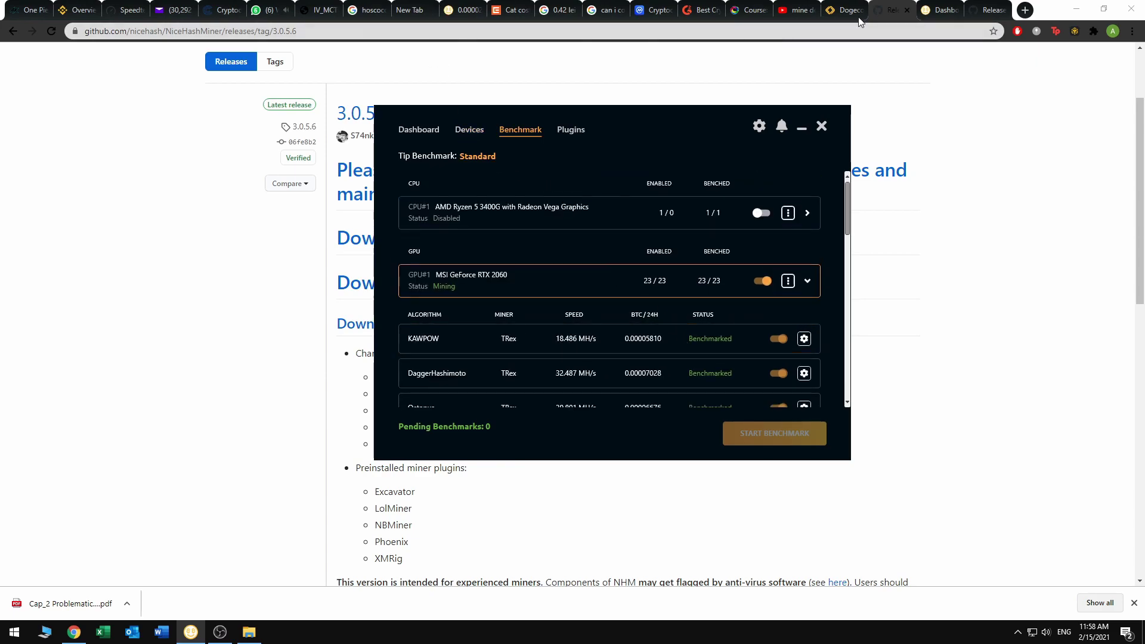
Switch to the NiceHash web dashboard in the browser and turn on its dark theme.
click(940, 13)
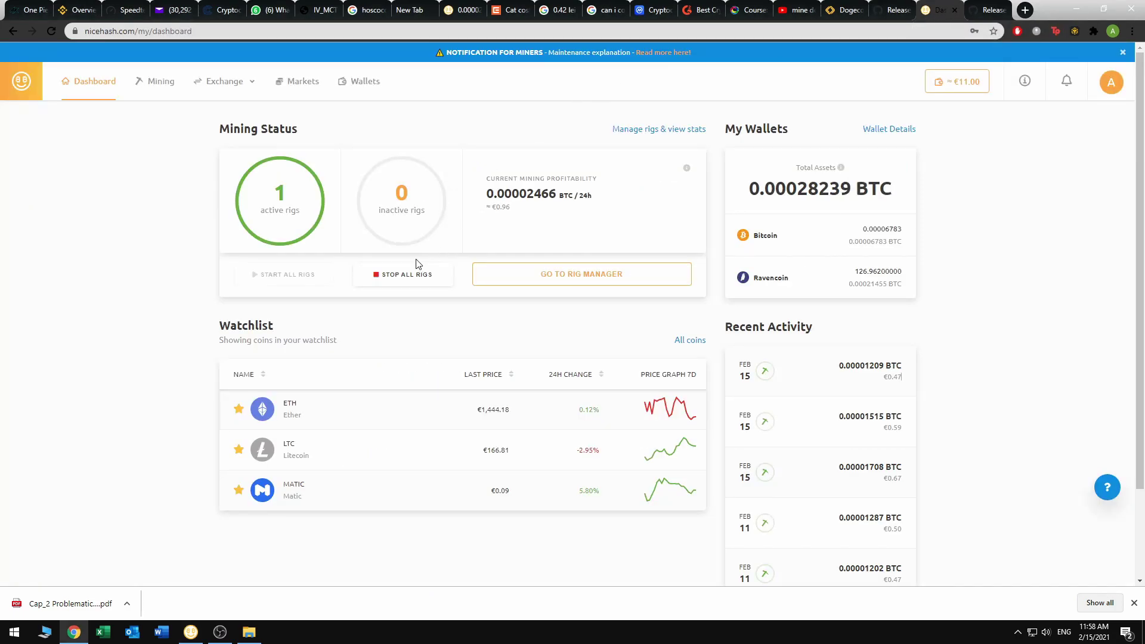
click(1104, 88)
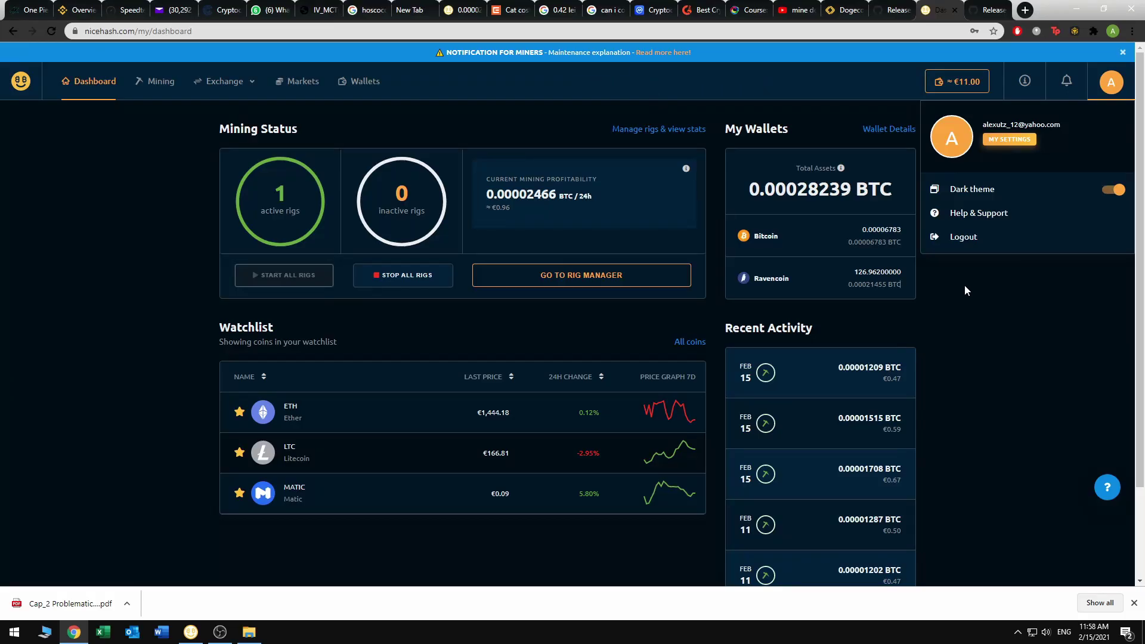
click(966, 291)
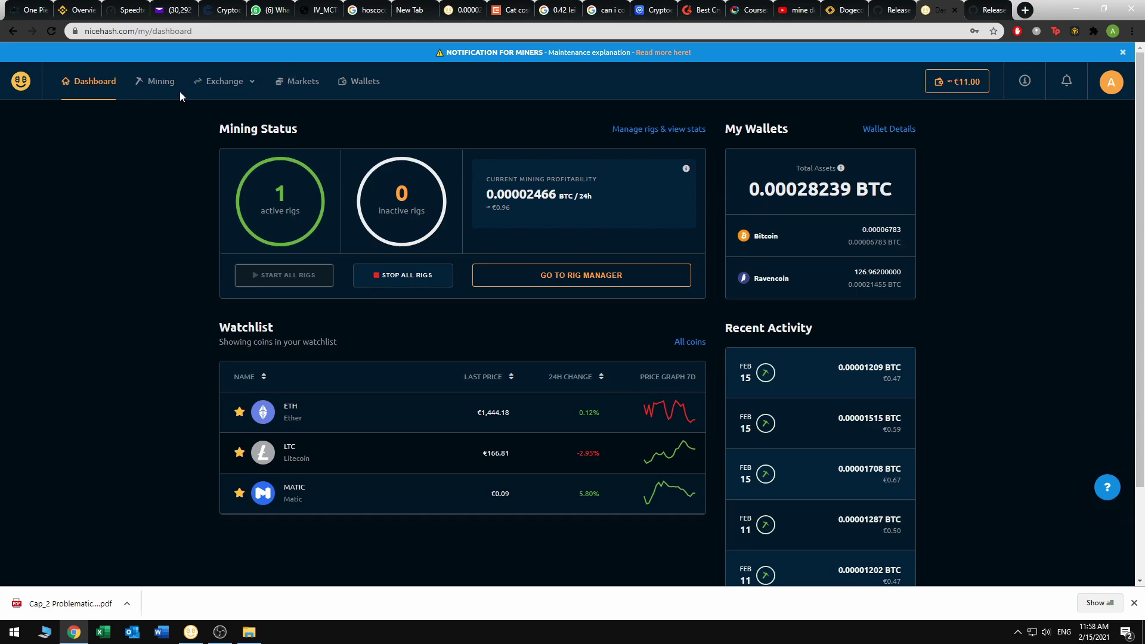
click(940, 90)
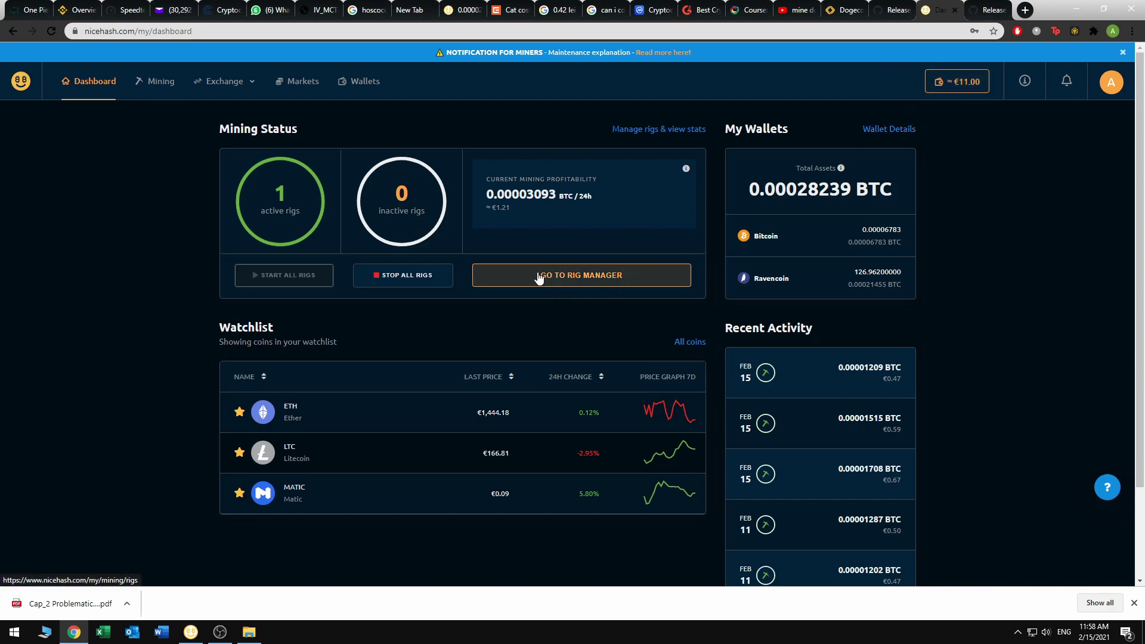
Open the rig manager and examine the current actual profitability and the BTC wallet balance in bitcoin and euros.
click(167, 88)
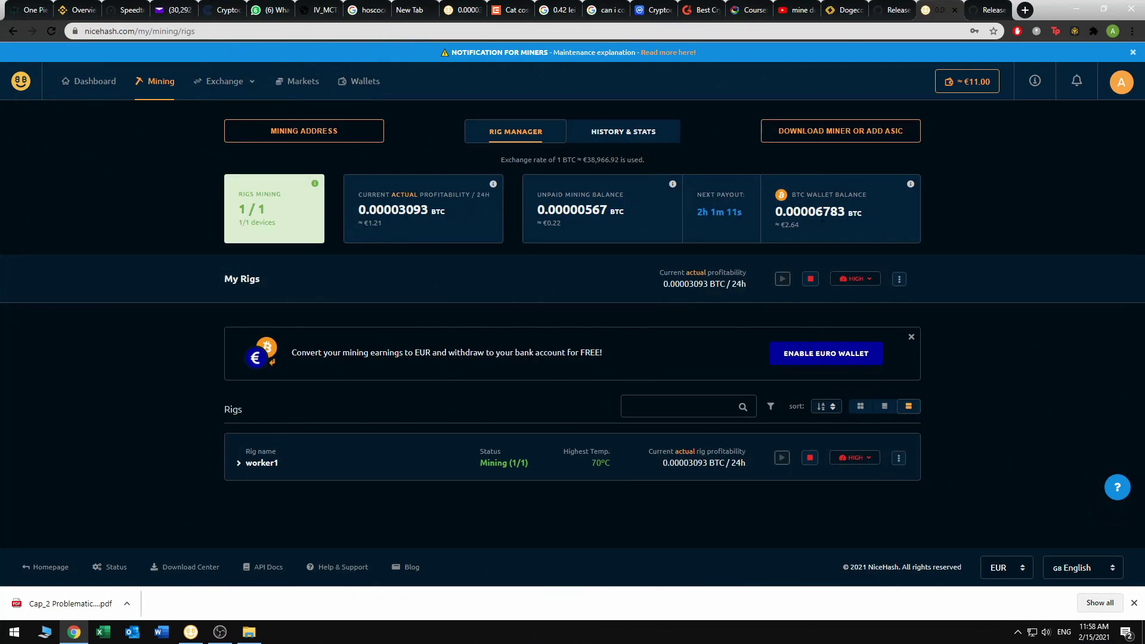
drag(810, 210, 884, 207)
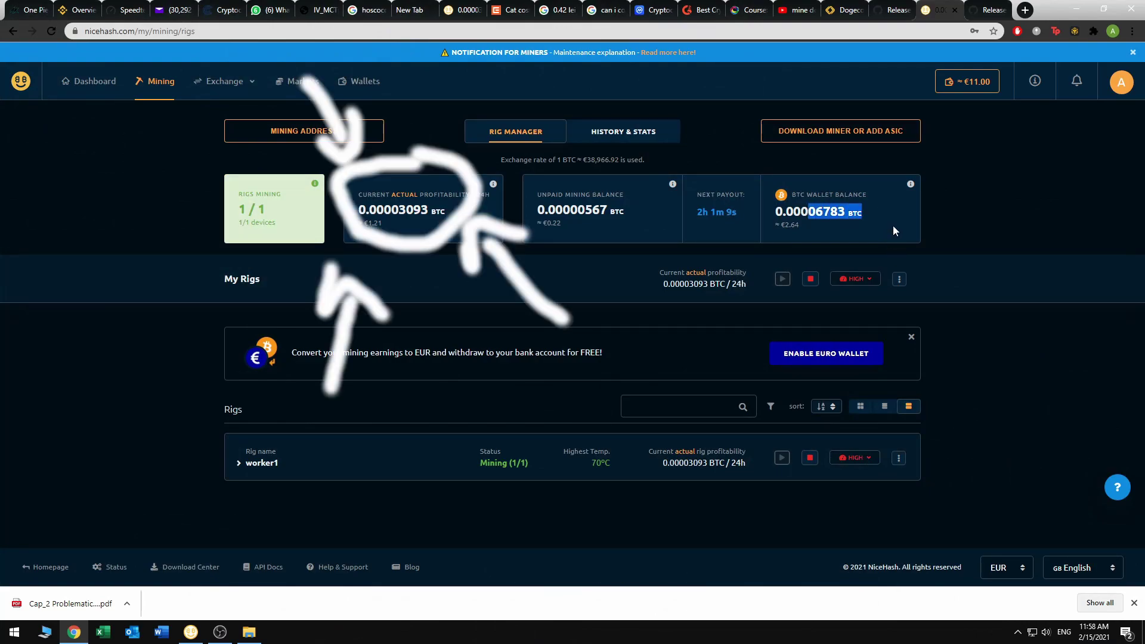
drag(782, 230, 881, 241)
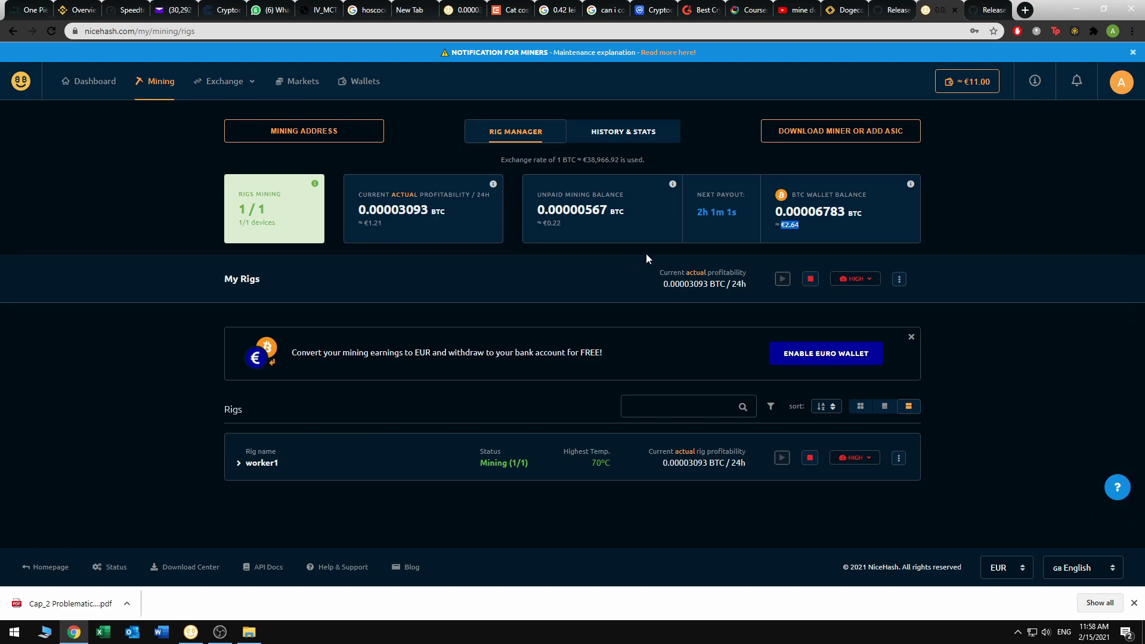
click(826, 229)
click(420, 225)
drag(359, 223, 452, 213)
click(414, 226)
click(452, 213)
Switch to NiceHash Miner, check the current profitability on its dashboard, and minimize the application.
click(192, 633)
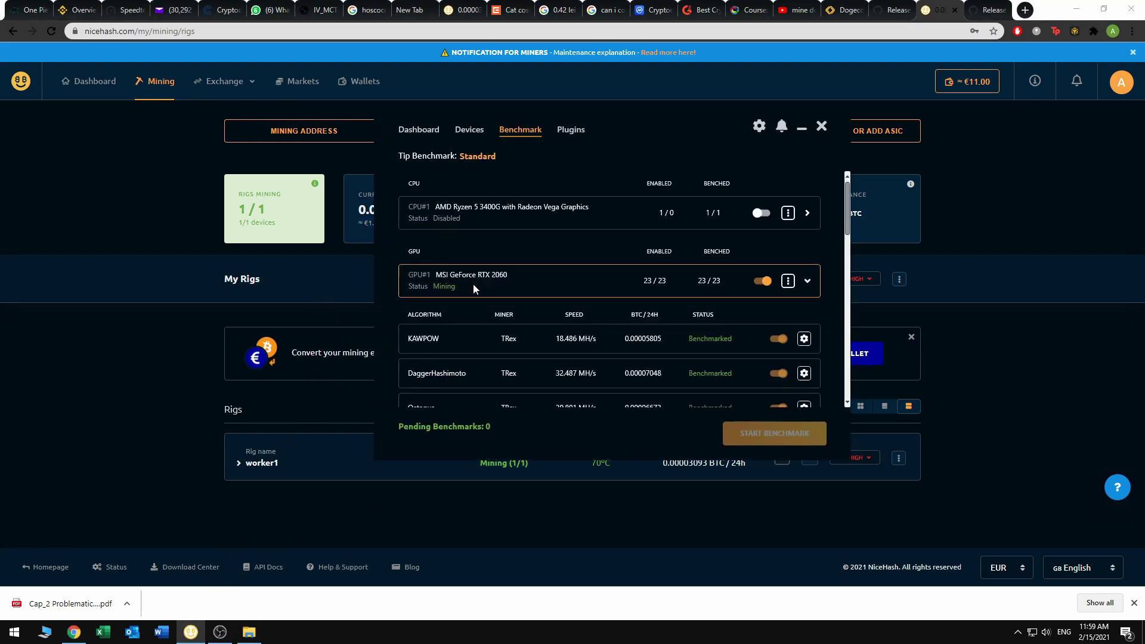
click(418, 130)
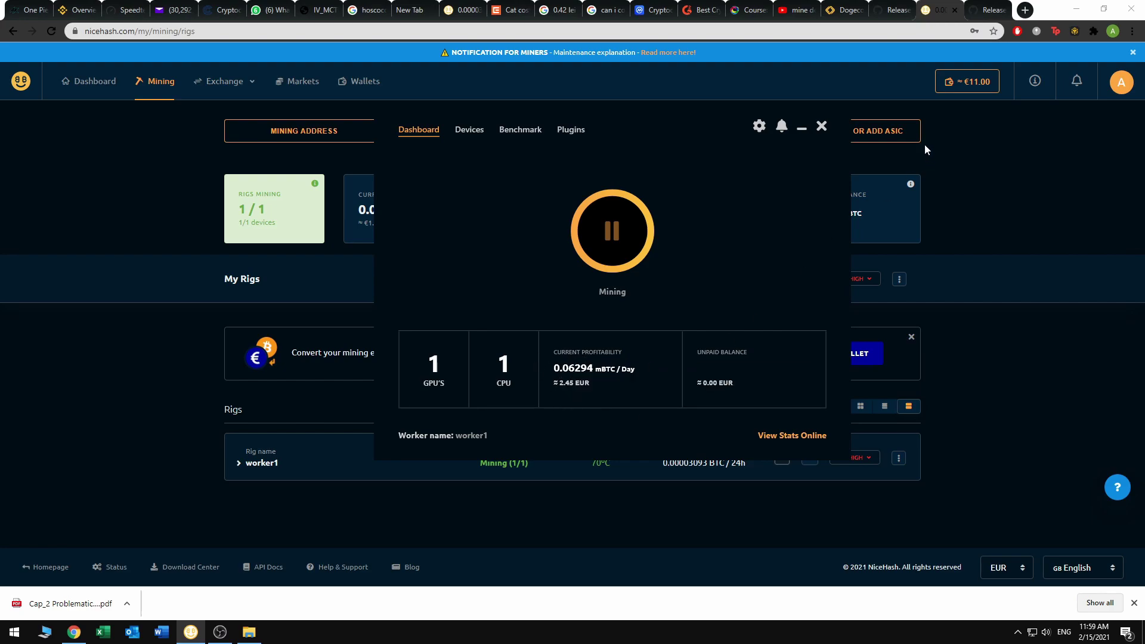
click(802, 127)
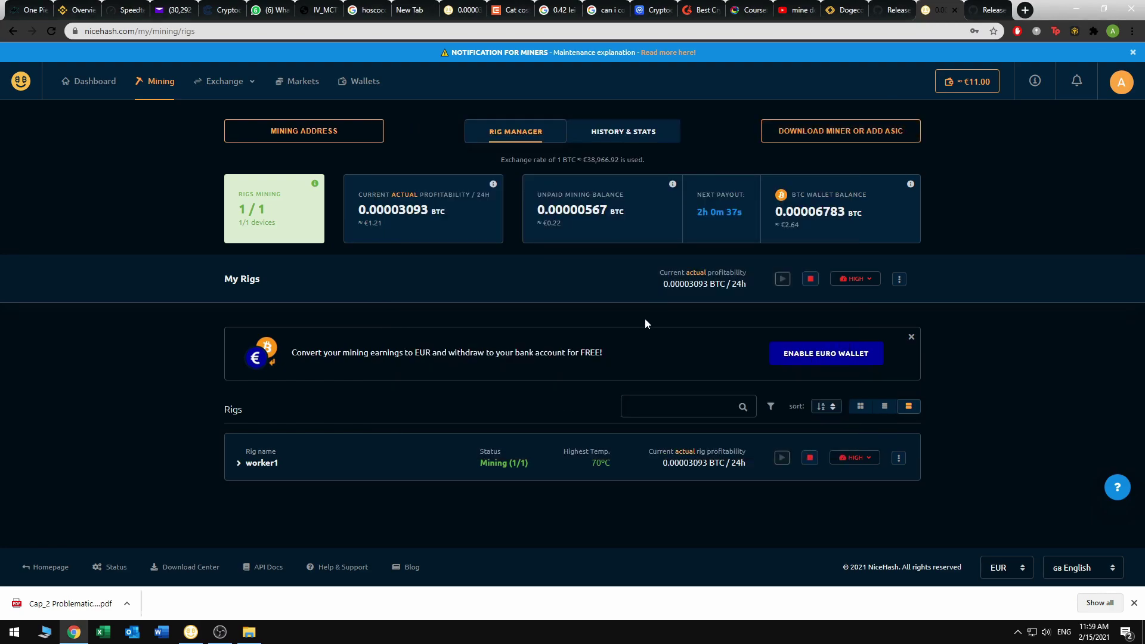
Open the NiceHash wallets page and look through the wallets and available currencies.
click(961, 90)
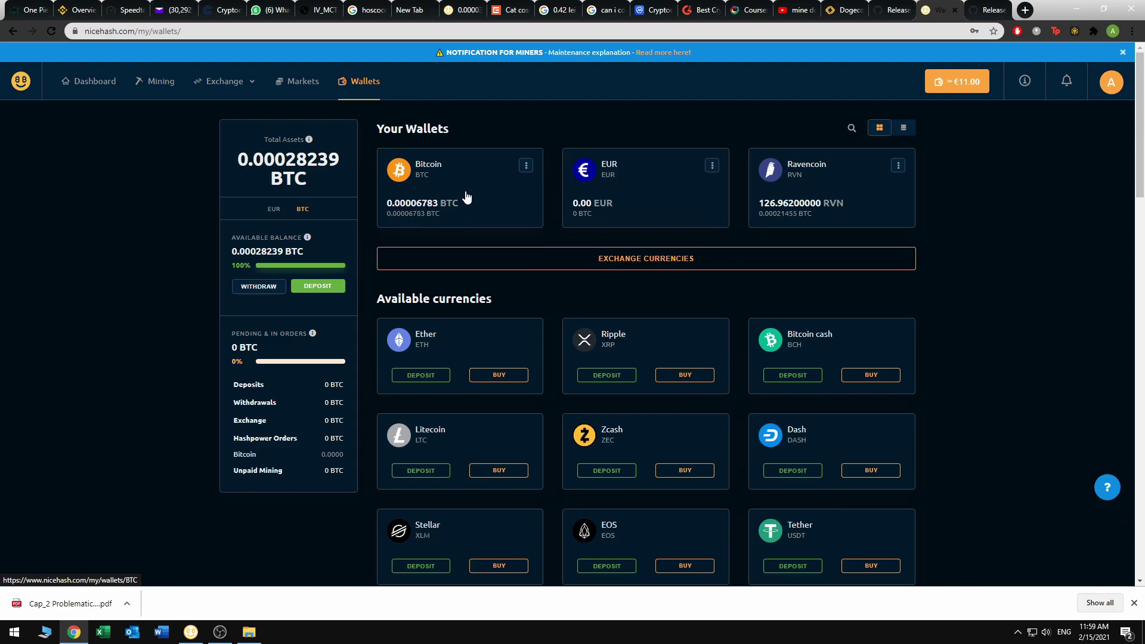
scroll(766, 256, down, 1)
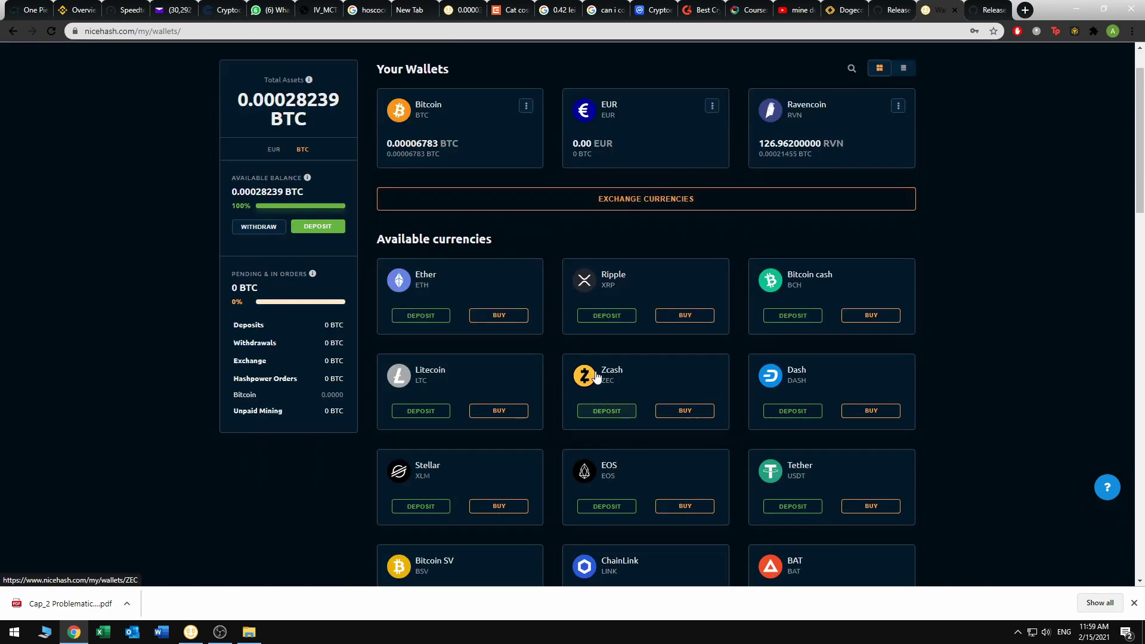
scroll(623, 440, down, 5)
scroll(628, 438, down, 7)
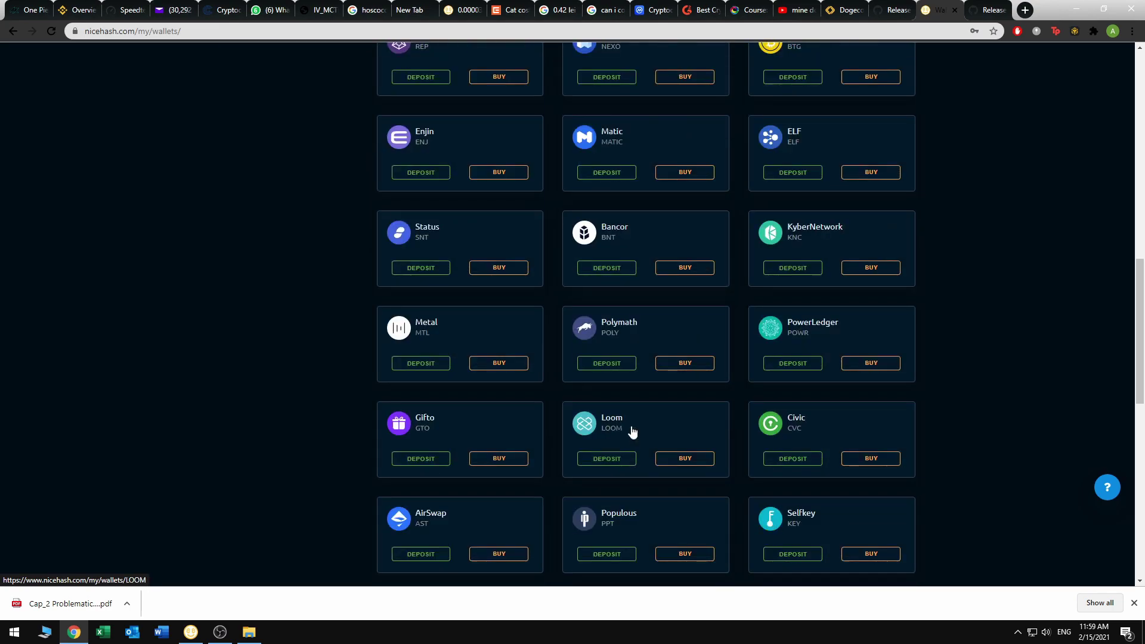
scroll(628, 436, up, 12)
scroll(629, 432, up, 1)
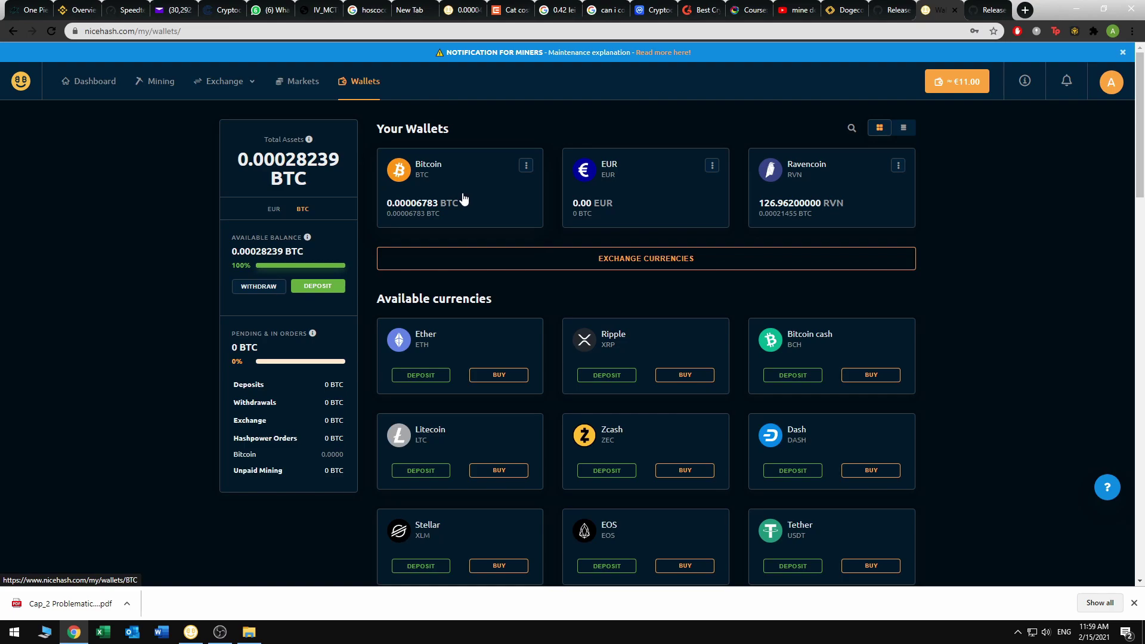
Check the minimum withdrawal amount for the Bitcoin wallet in the withdrawal form, and close the form.
click(257, 287)
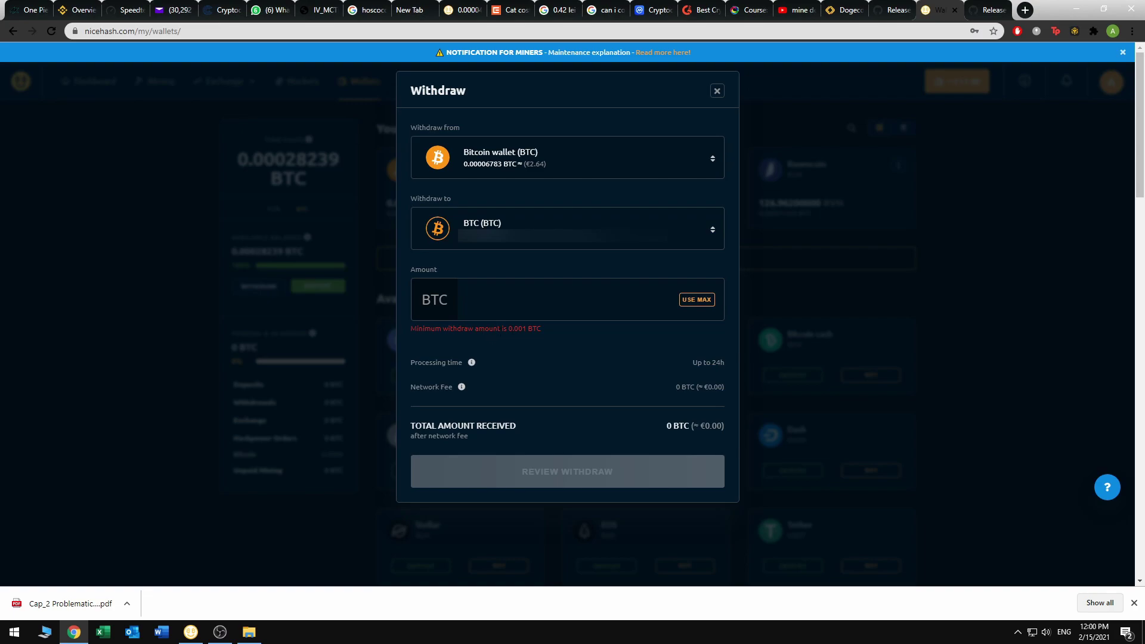
drag(507, 329, 533, 329)
click(717, 92)
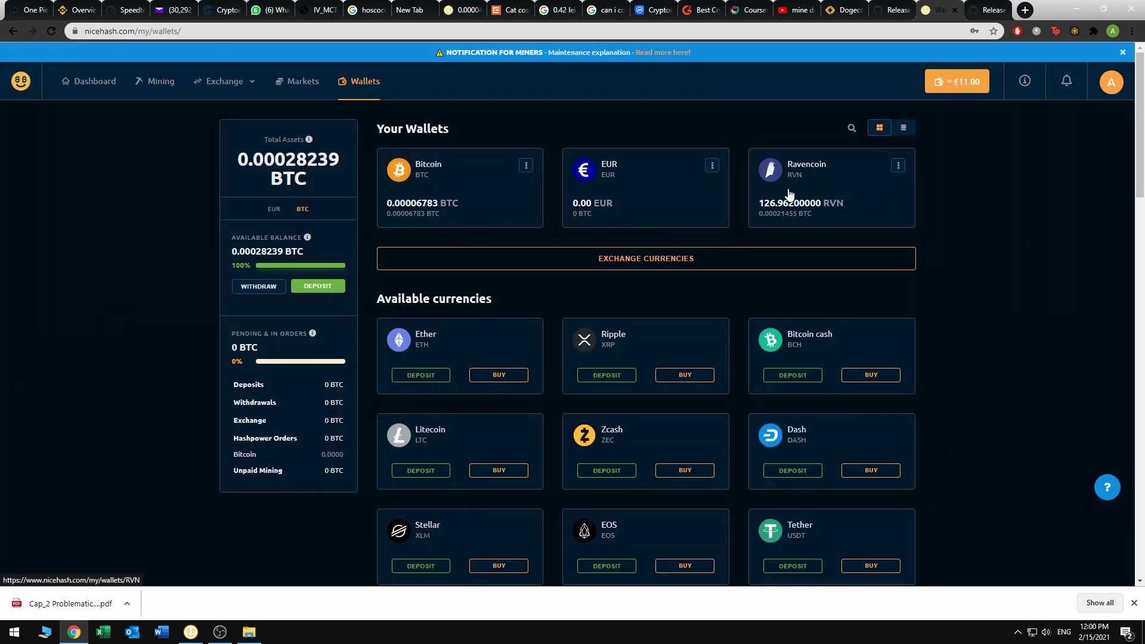
Check the minimum RVN amount in the Ravencoin wallet's withdrawal form, and close the form without withdrawing.
click(899, 165)
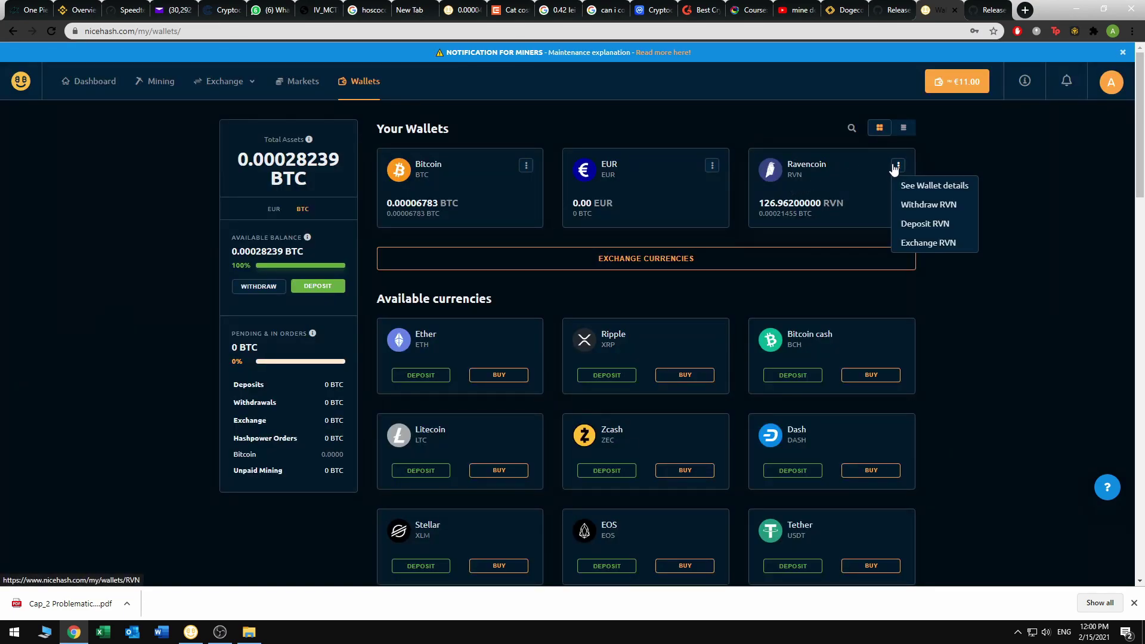
click(919, 204)
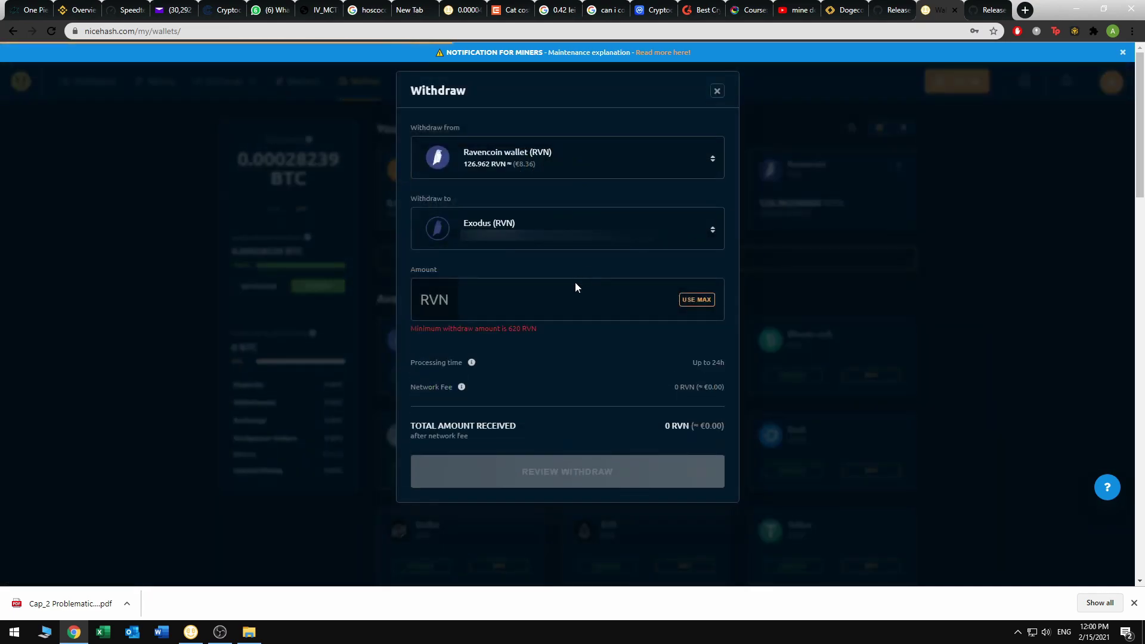
drag(507, 328, 560, 326)
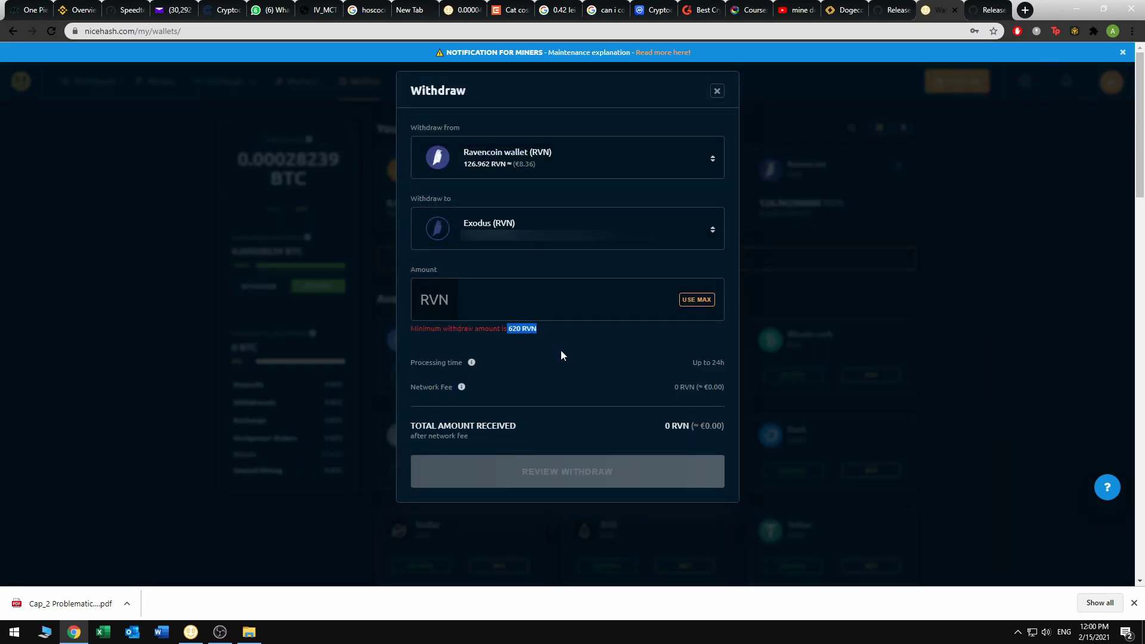
click(581, 302)
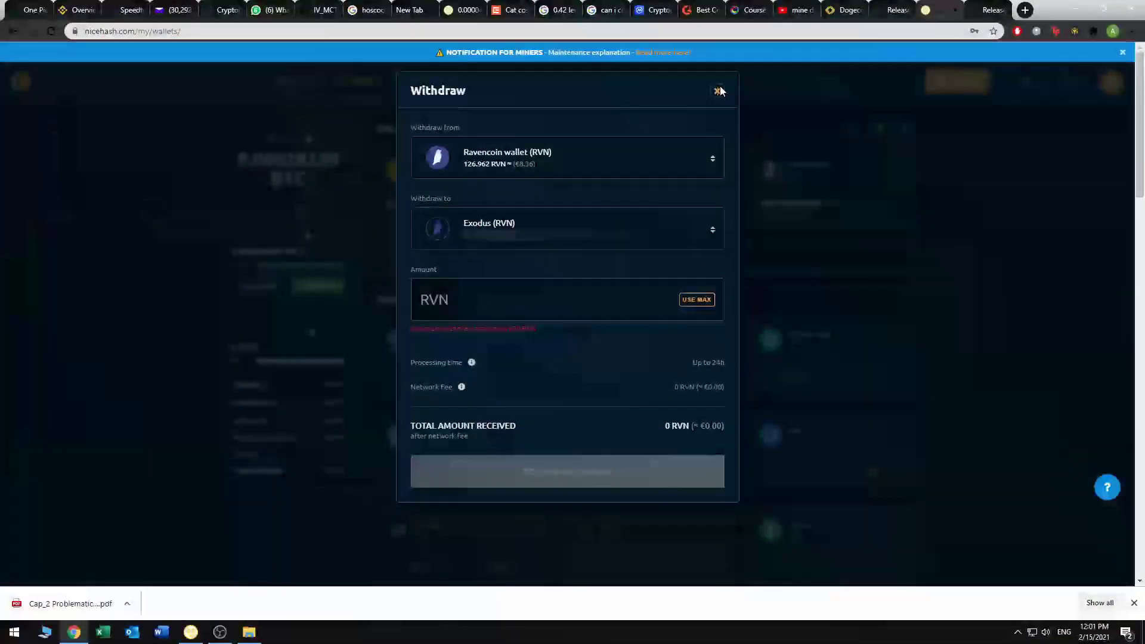
click(719, 91)
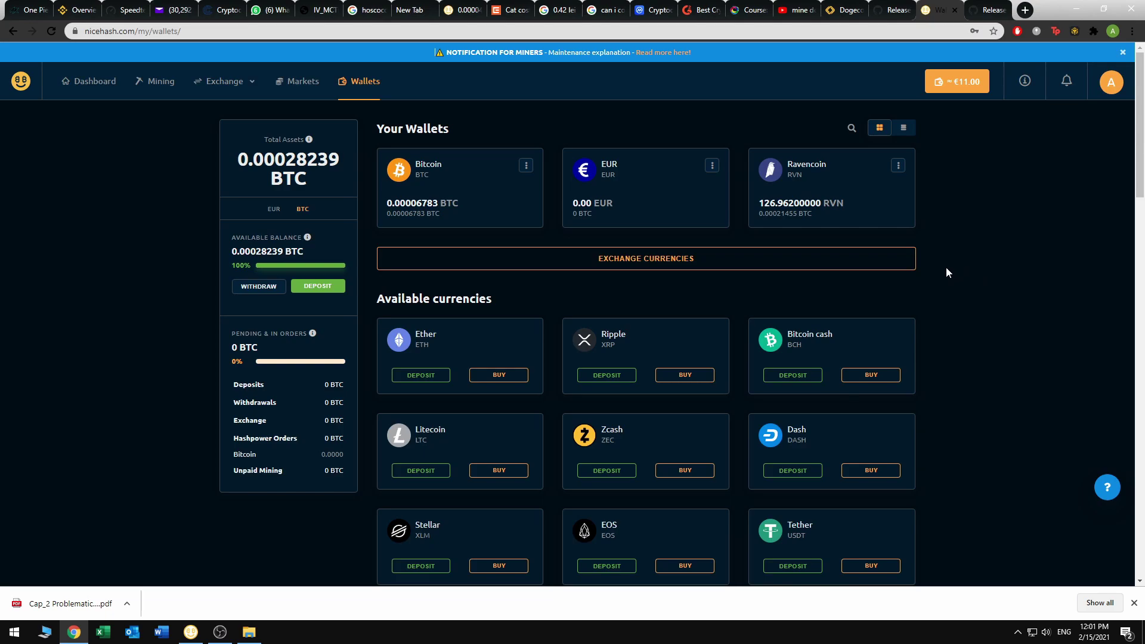
Switch to NiceHash Miner and examine the miner plugins and their installation status.
click(190, 632)
click(517, 131)
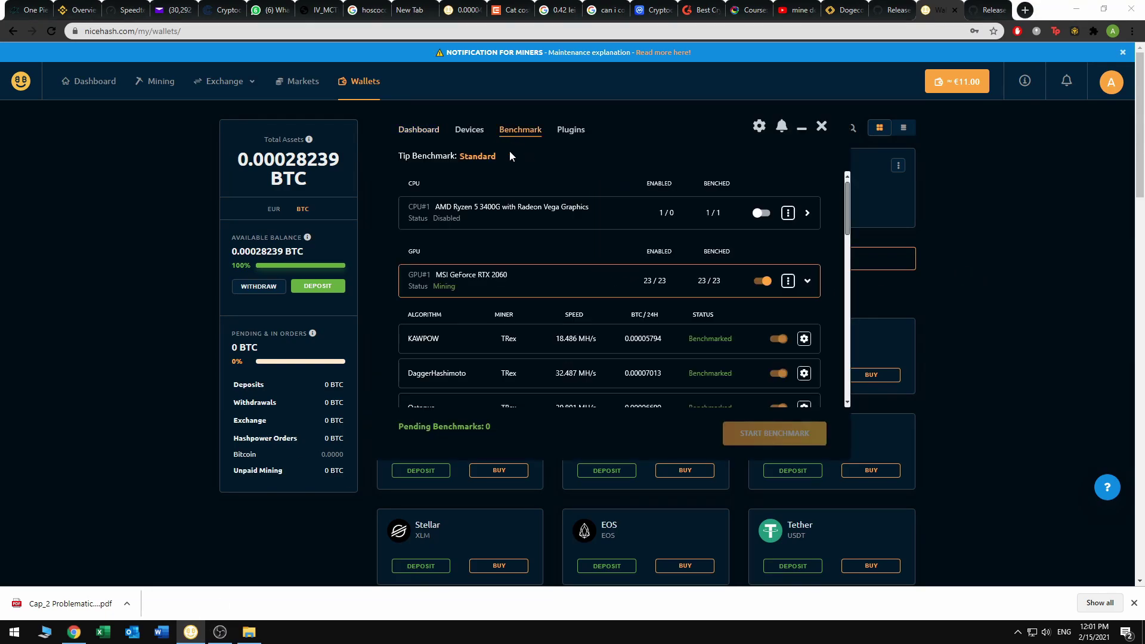
click(567, 131)
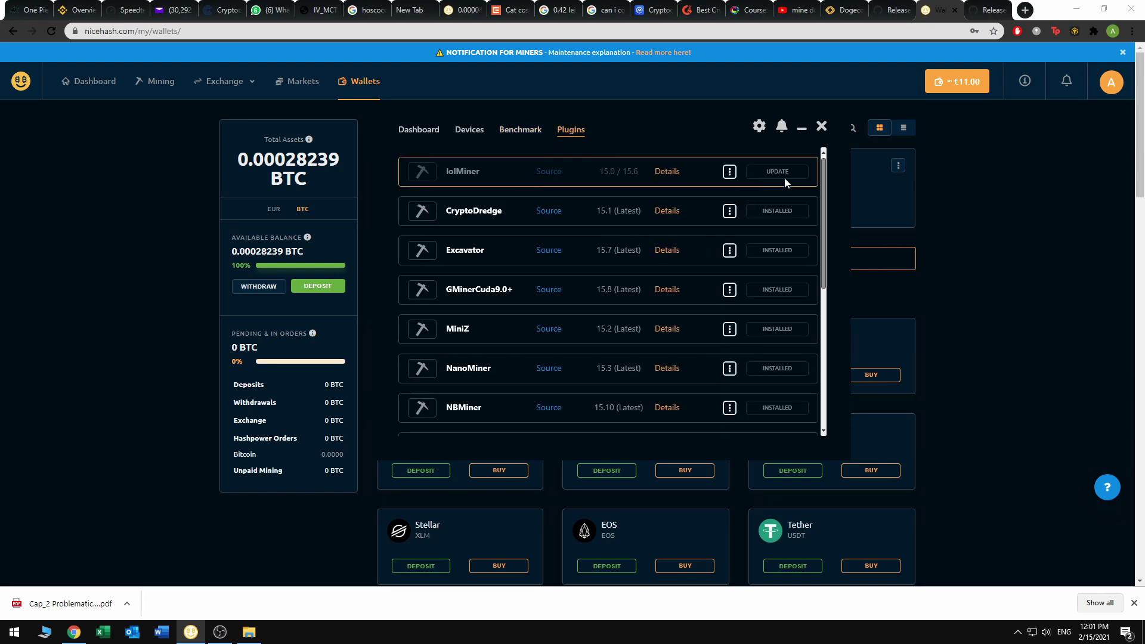
scroll(783, 179, down, 1)
scroll(776, 262, down, 2)
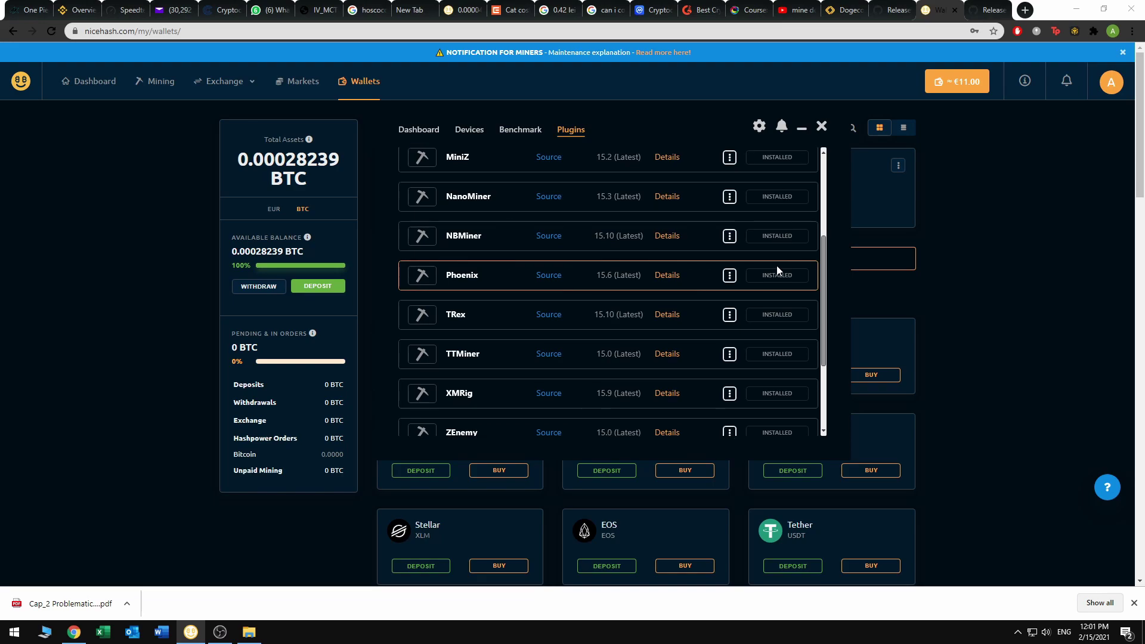
scroll(557, 255, up, 3)
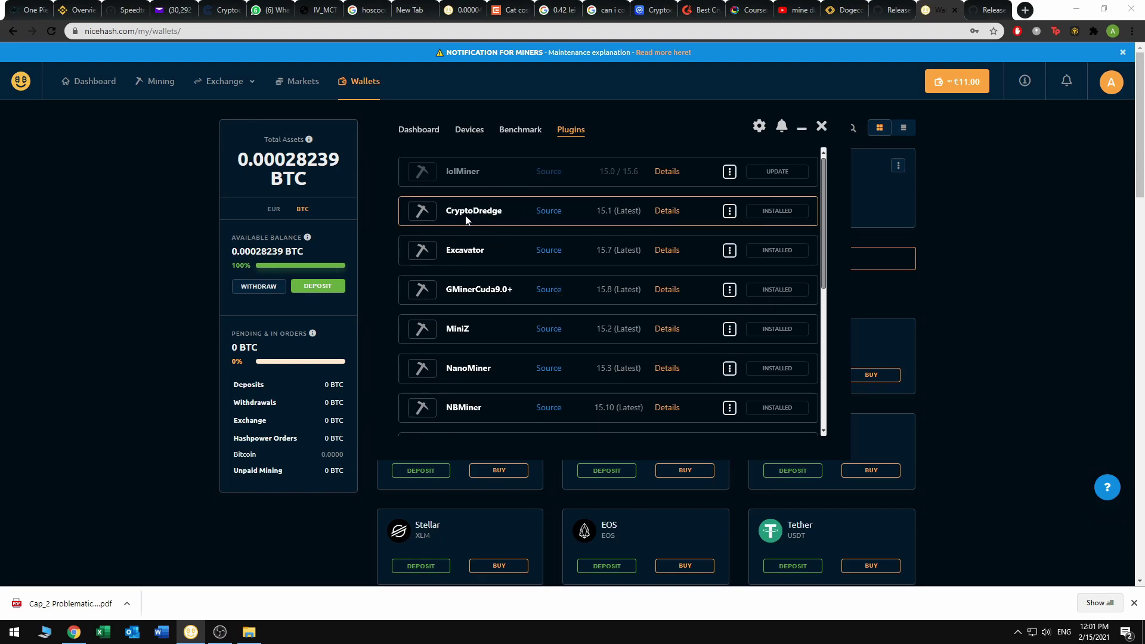
scroll(478, 224, down, 3)
scroll(495, 228, down, 3)
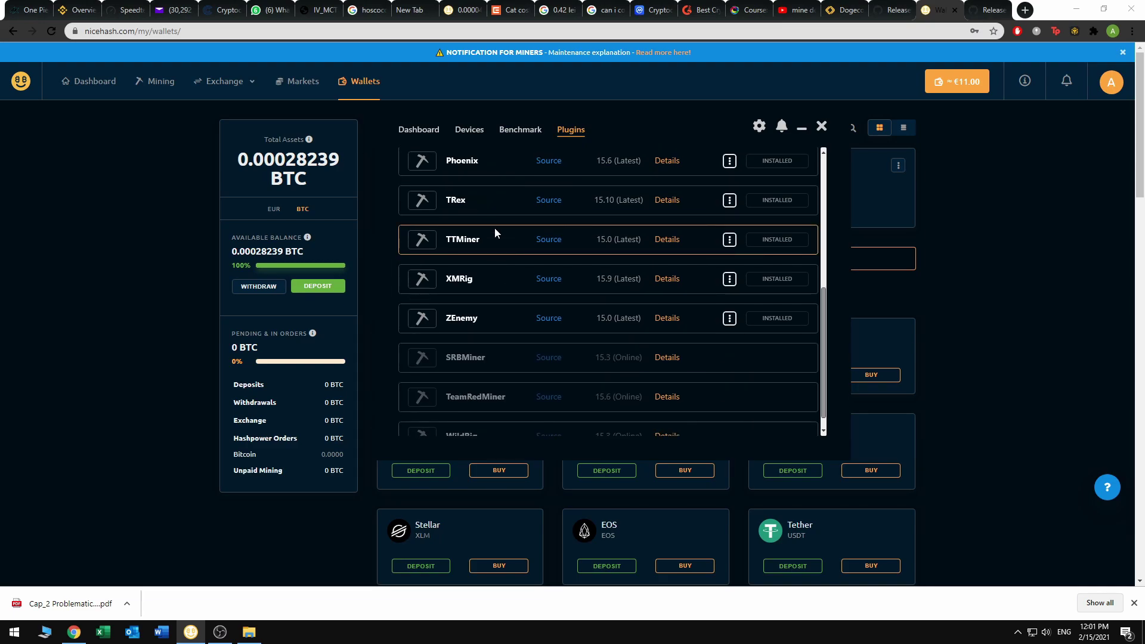
Read through the complete list of miner plugins, from lolMiner down to WildRig, checking each plugin's version and availability.
scroll(495, 230, down, 1)
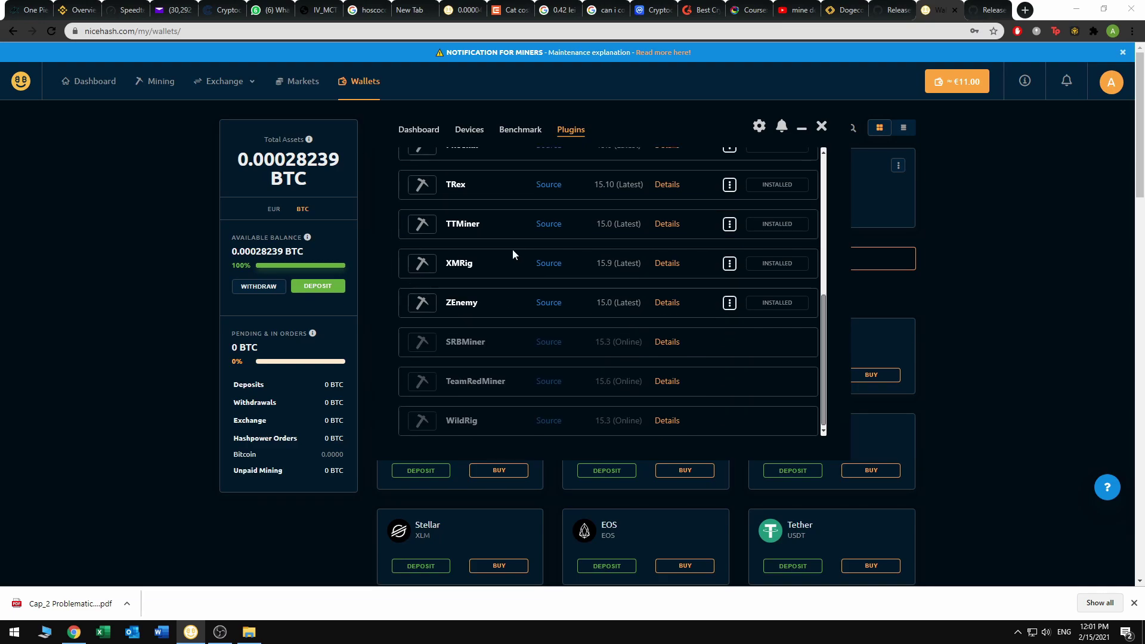
scroll(506, 245, up, 5)
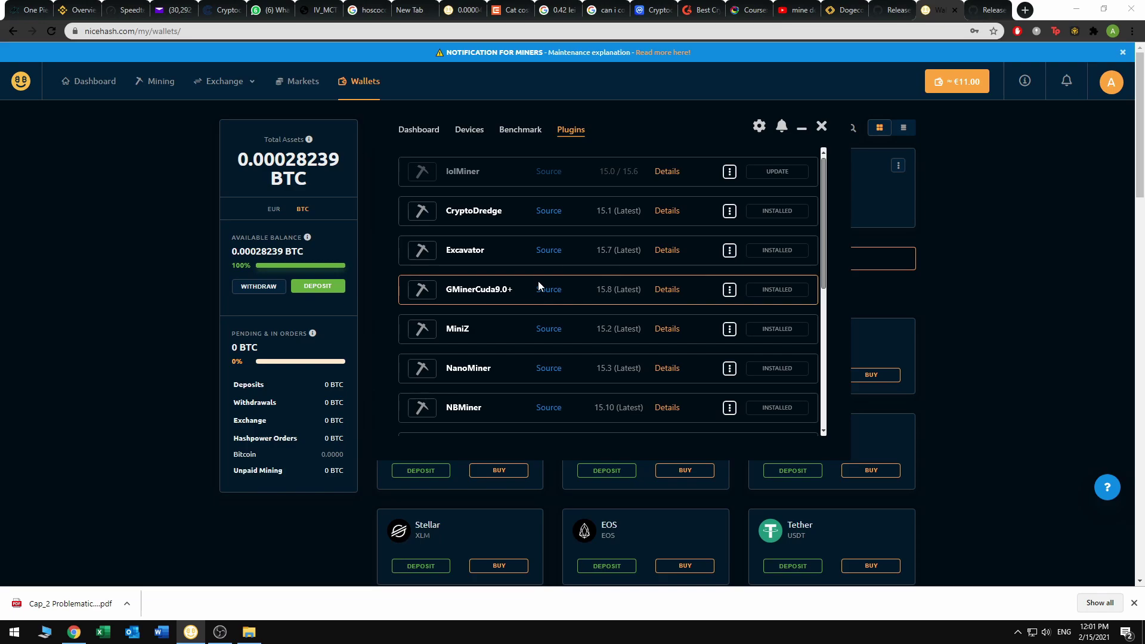
scroll(538, 281, down, 2)
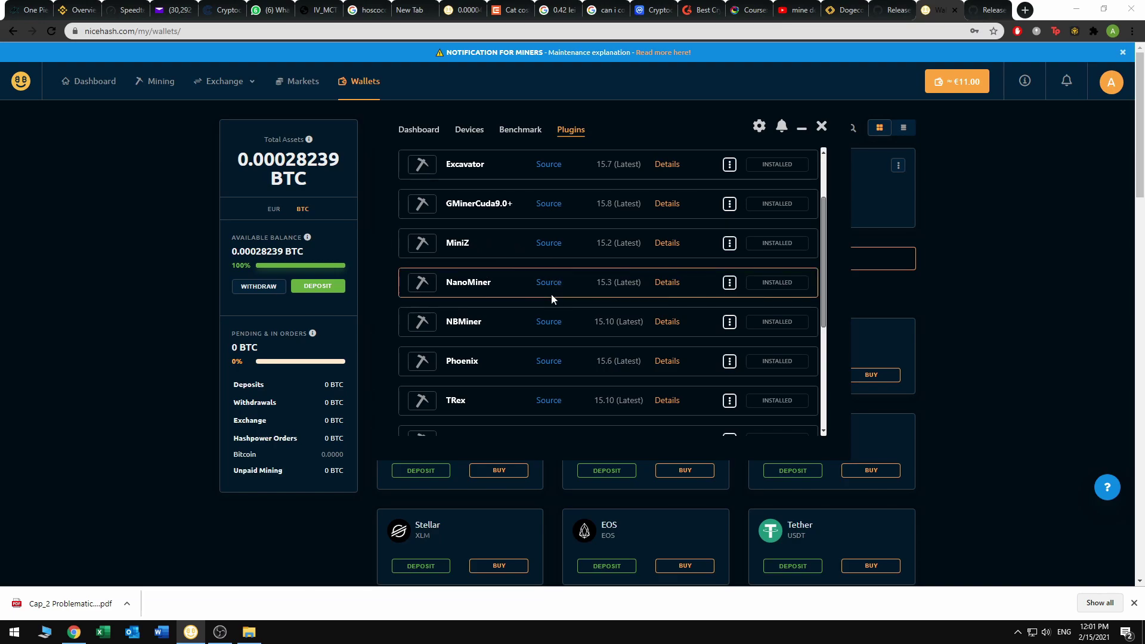
scroll(519, 303, up, 2)
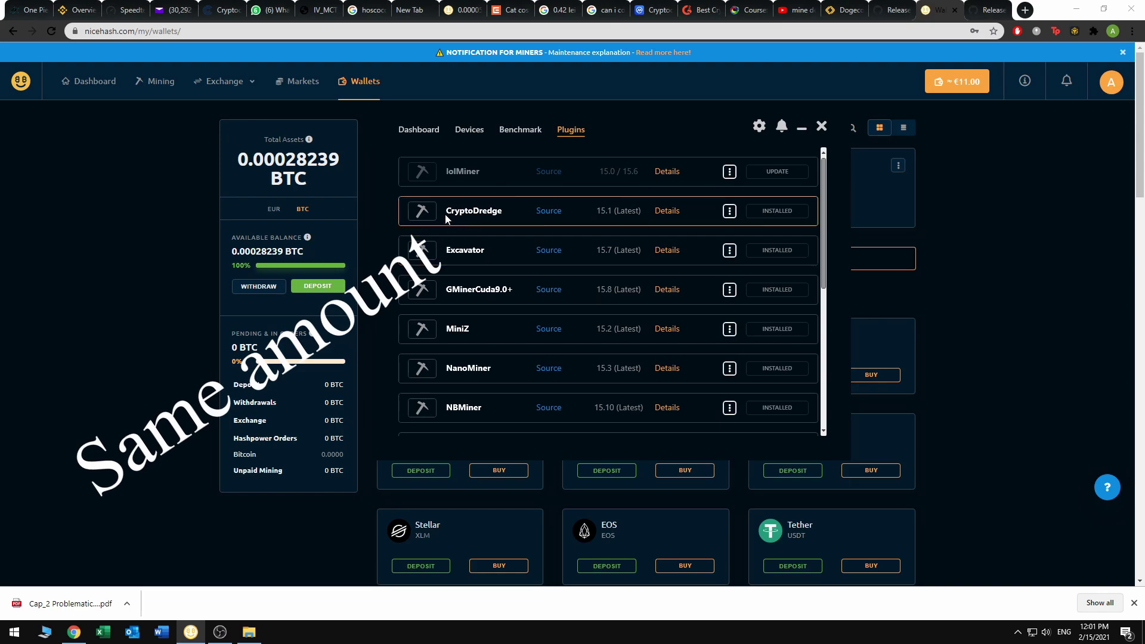
scroll(483, 337, down, 2)
scroll(481, 338, up, 2)
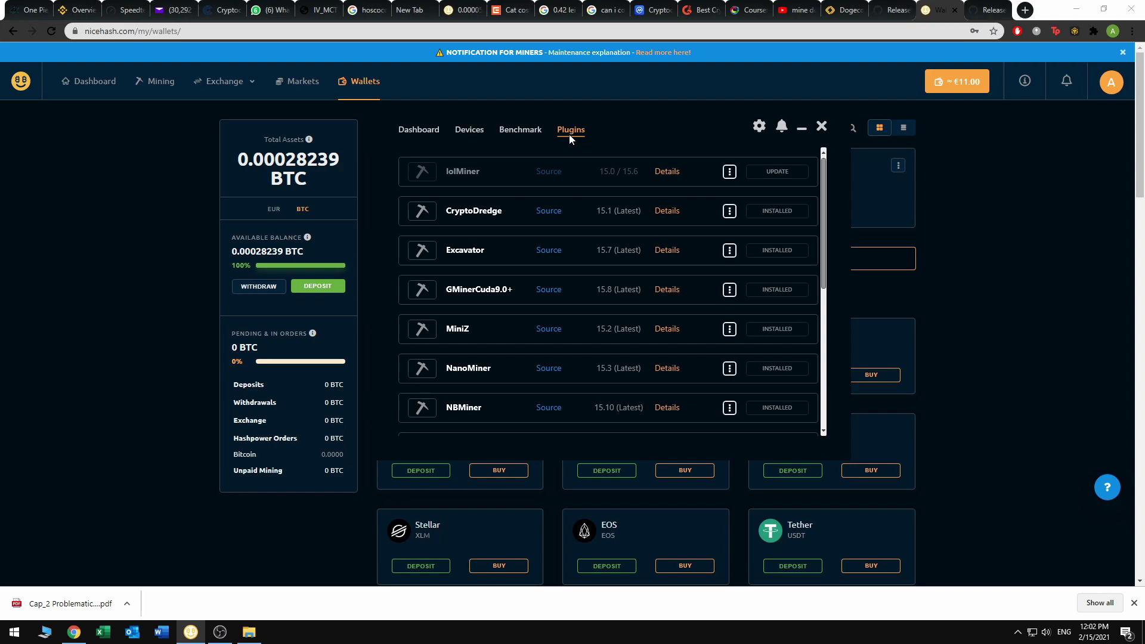
scroll(793, 374, down, 3)
scroll(770, 370, up, 3)
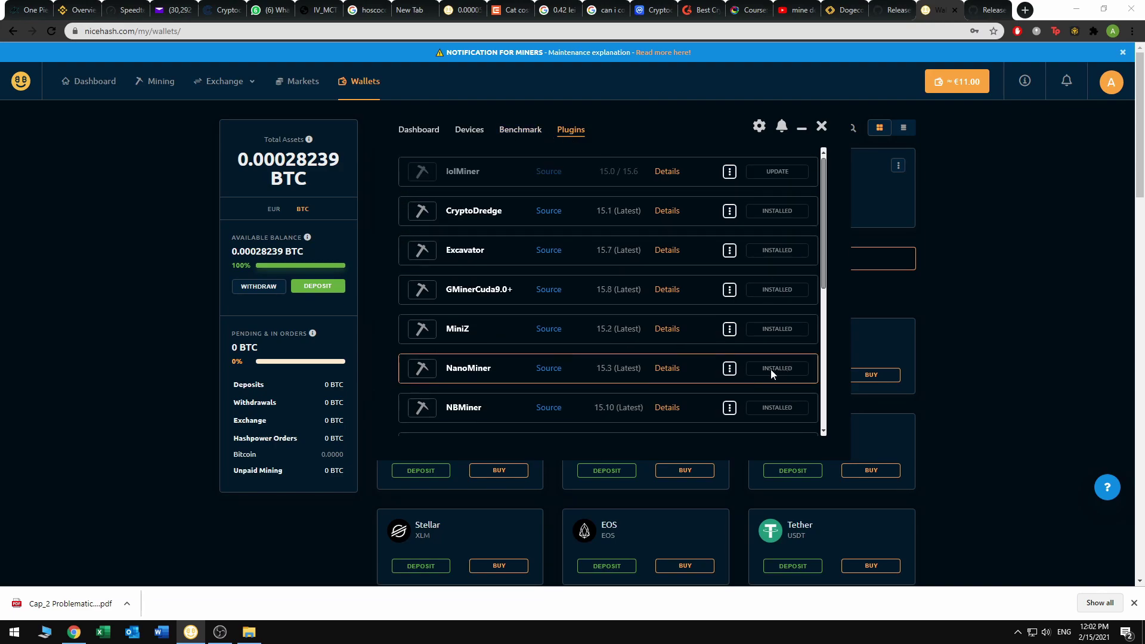
Review the benchmark results of the MSI GeForce RTX 2060's algorithms, and return to the mining dashboard to view current profitability.
click(517, 132)
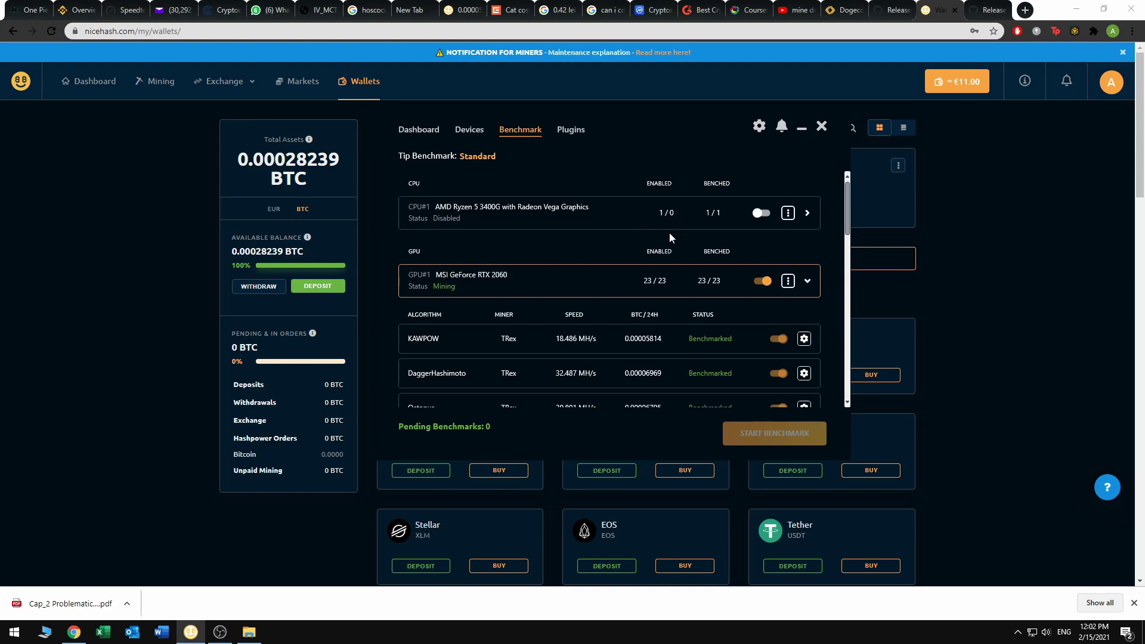
scroll(634, 215, down, 2)
scroll(635, 215, up, 1)
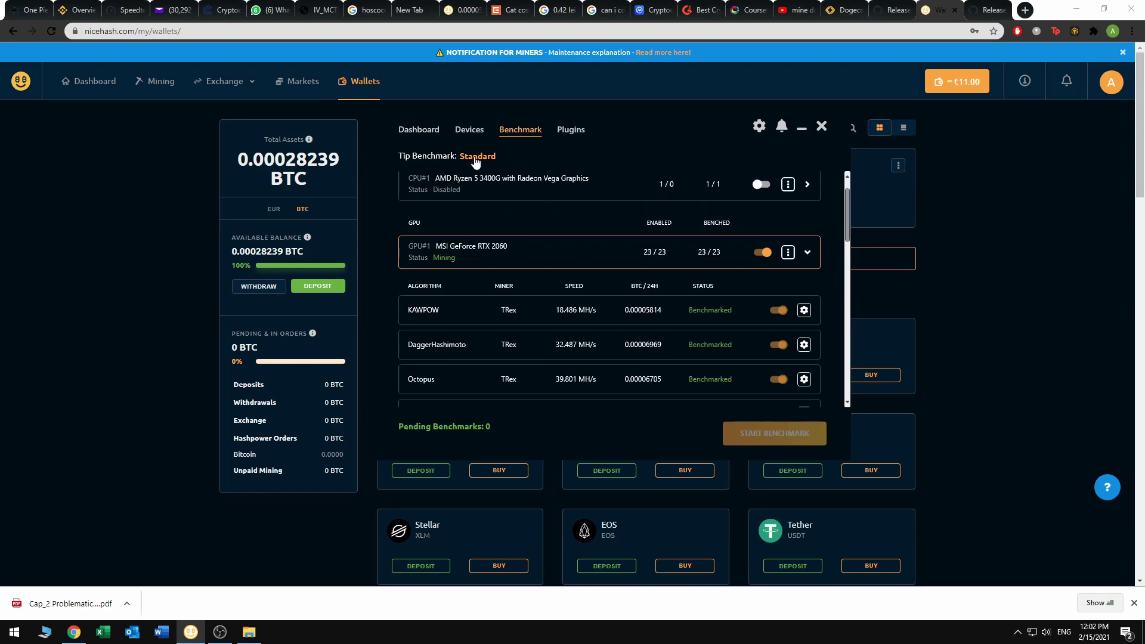
click(425, 129)
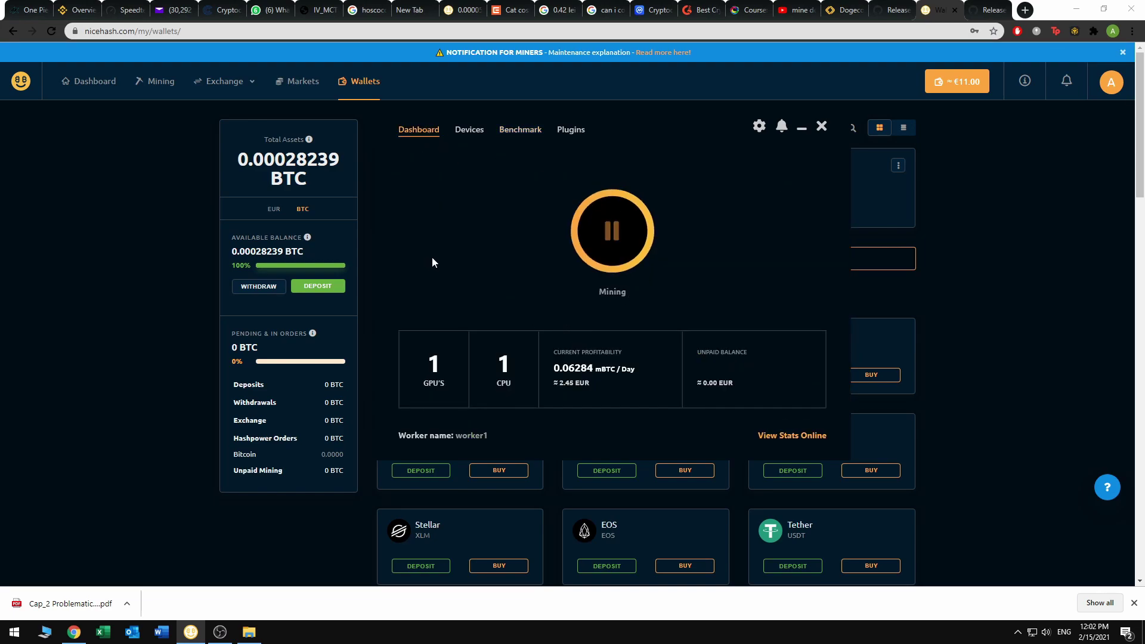